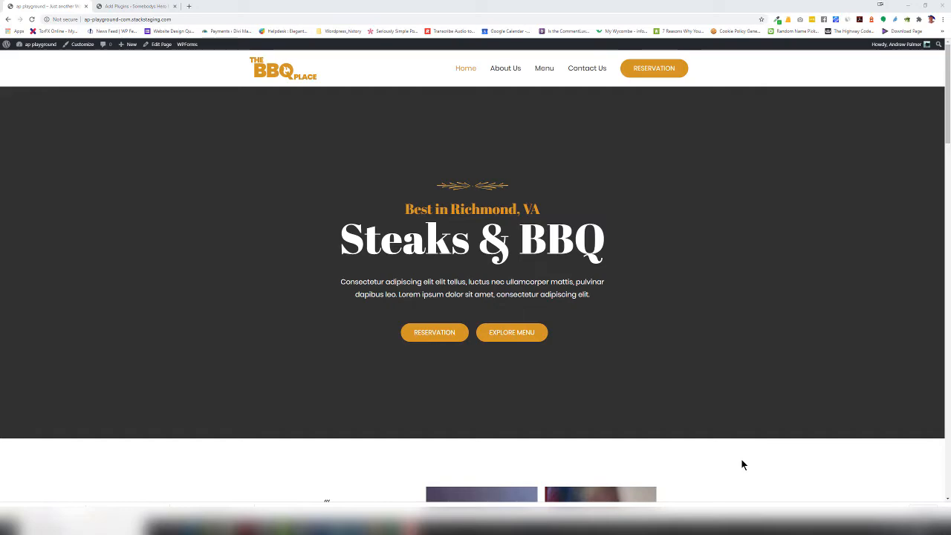
Step: Examine the BBQ Place homepage from the hero section down to the footer
scroll(216, 344, "down", 5)
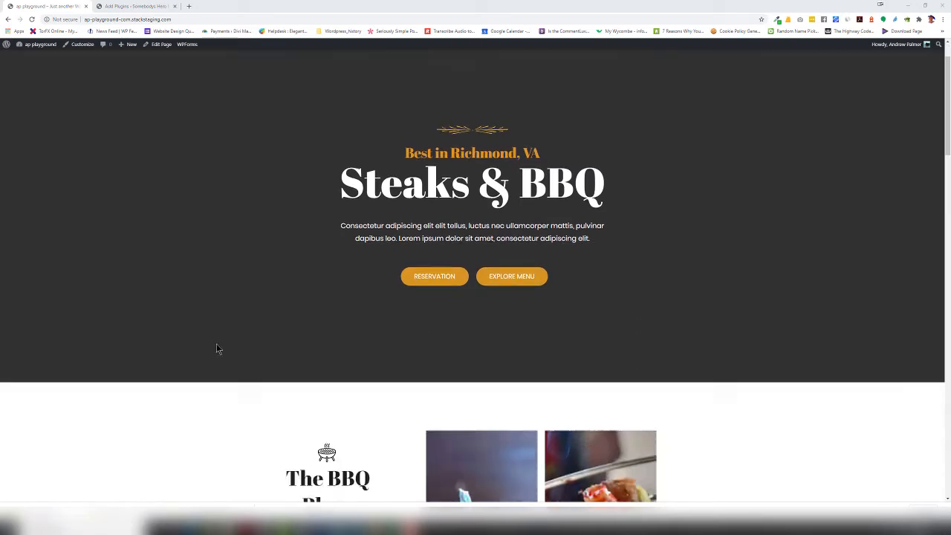
scroll(249, 328, "down", 7)
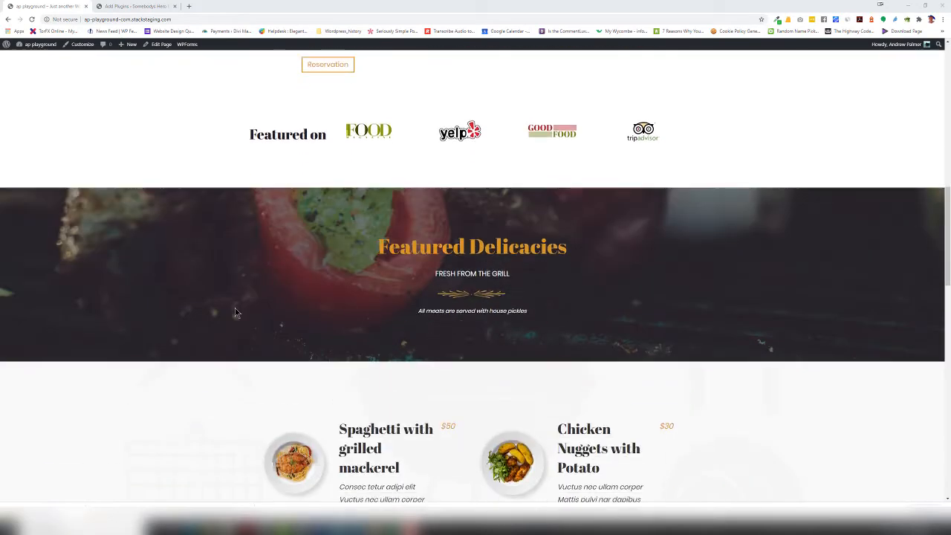
scroll(251, 322, "down", 6)
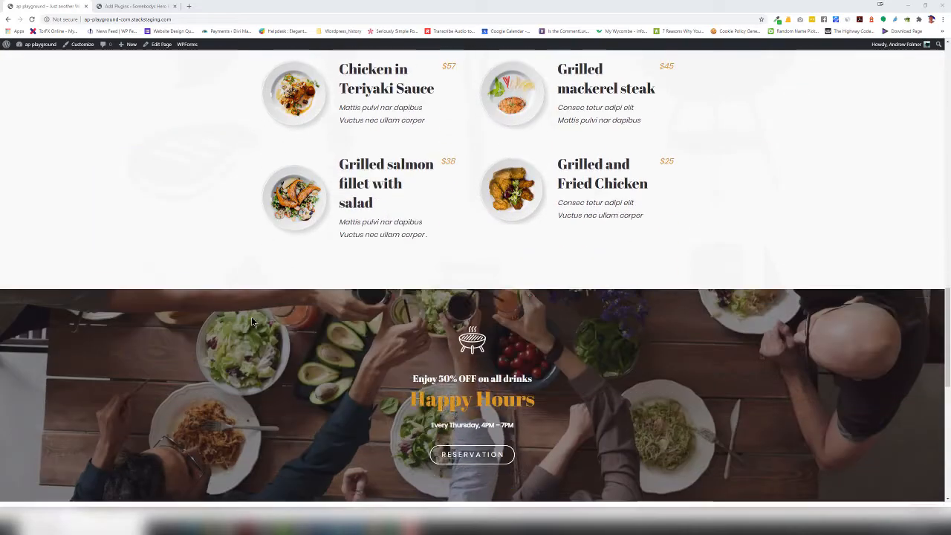
scroll(273, 335, "down", 5)
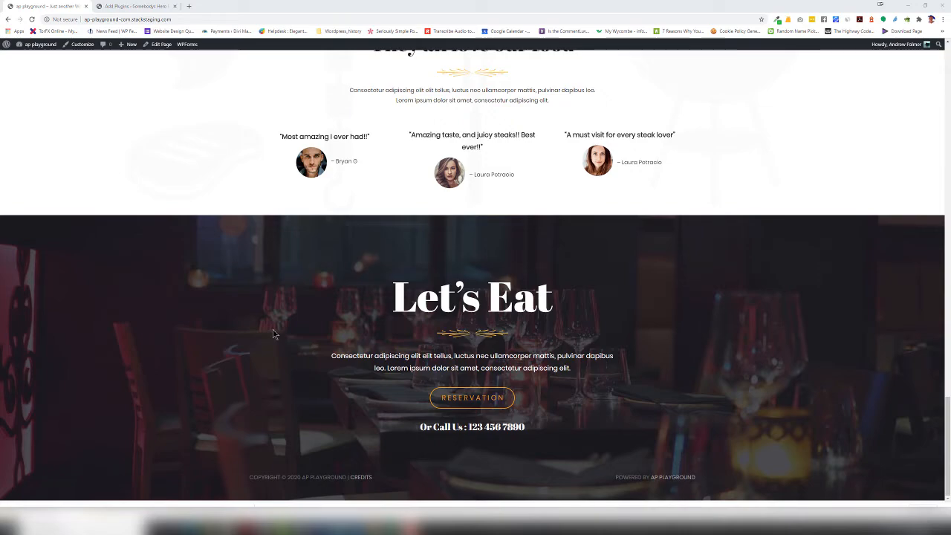
scroll(273, 334, "up", 20)
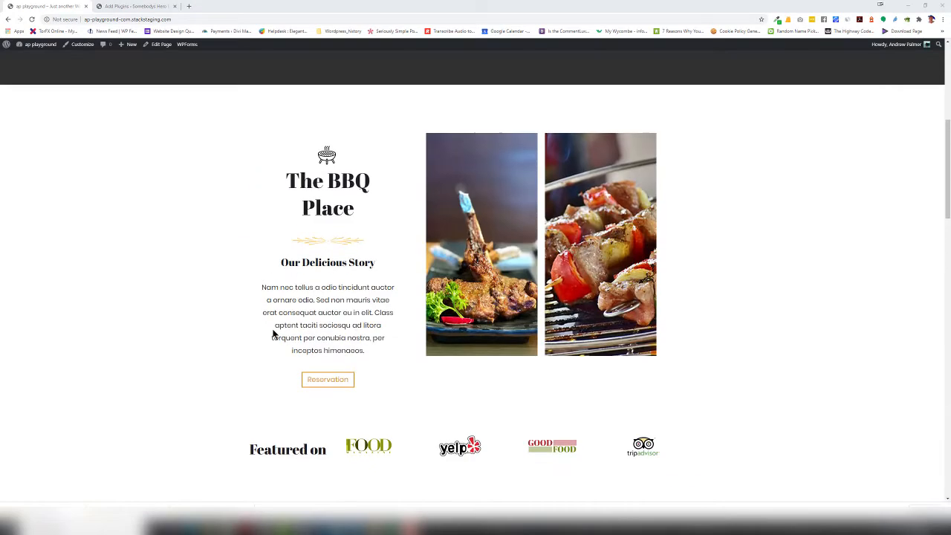
scroll(274, 334, "up", 5)
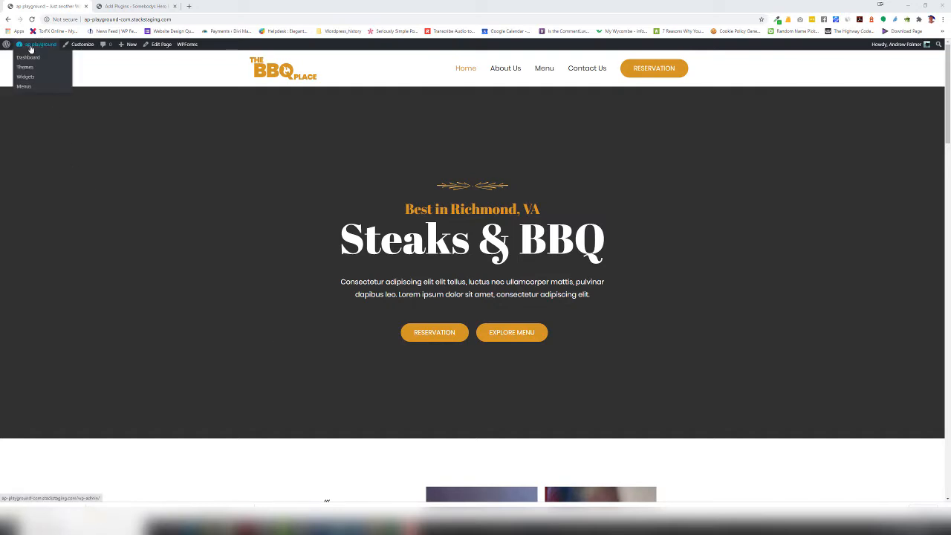
Step: Go to the ap playground site's WordPress dashboard and open the SitePresser export settings
left_click(28, 58)
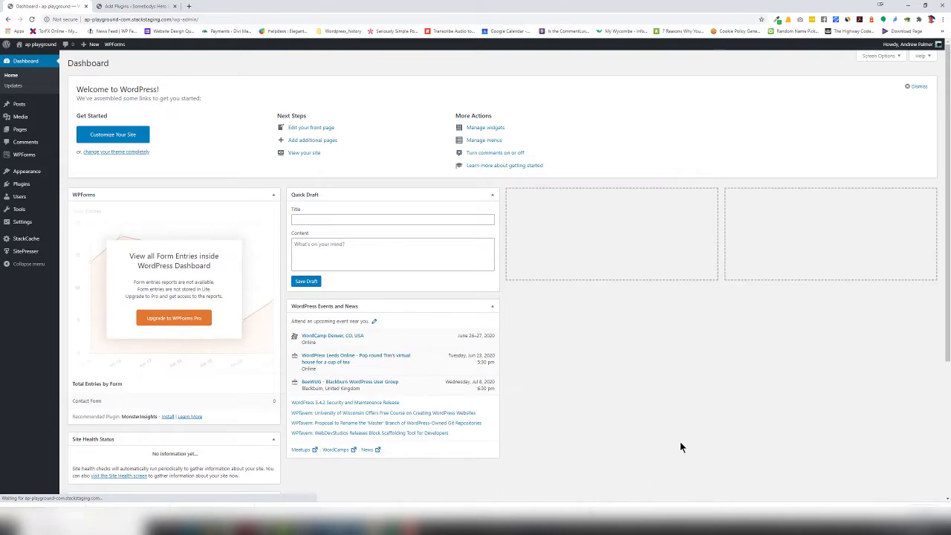
mouse_move(22, 253)
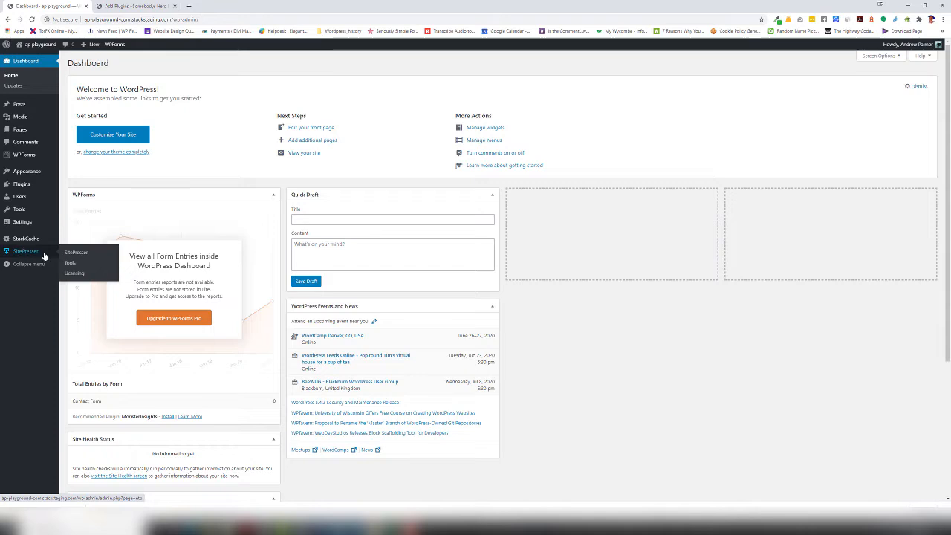
left_click(71, 263)
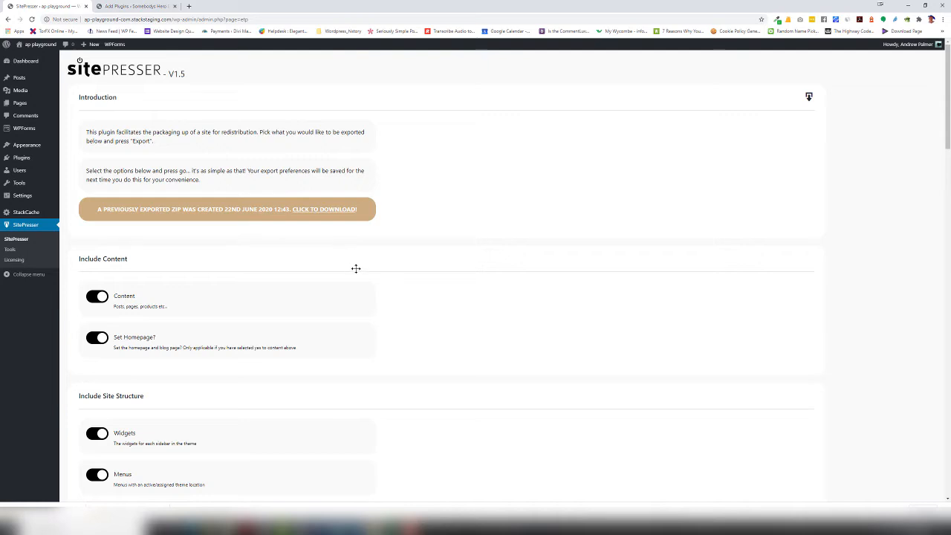
scroll(335, 331, "down", 2)
scroll(337, 334, "up", 2)
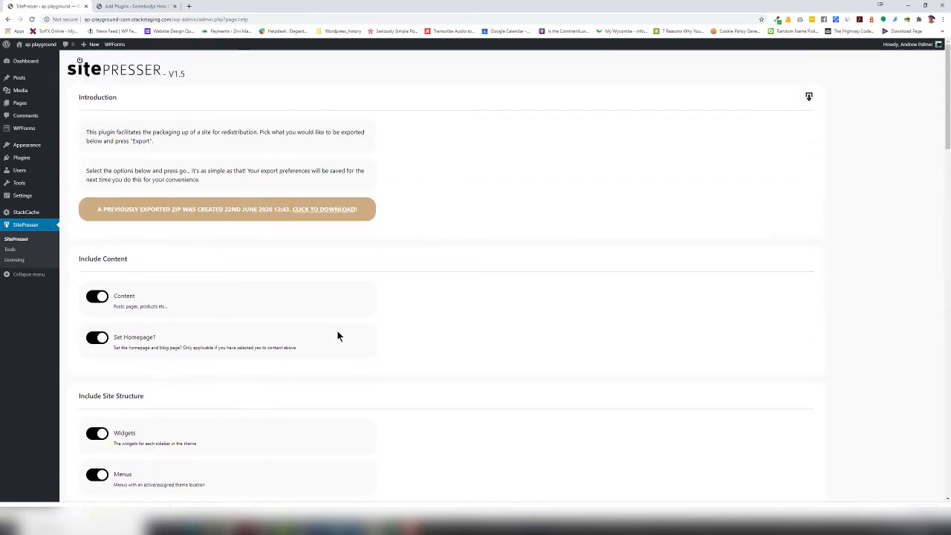
scroll(376, 361, "down", 10)
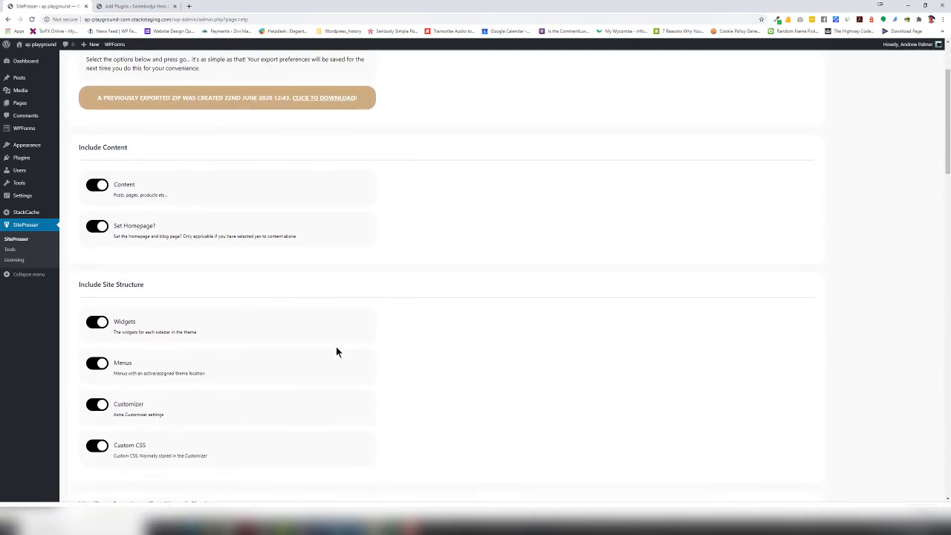
scroll(240, 375, "down", 10)
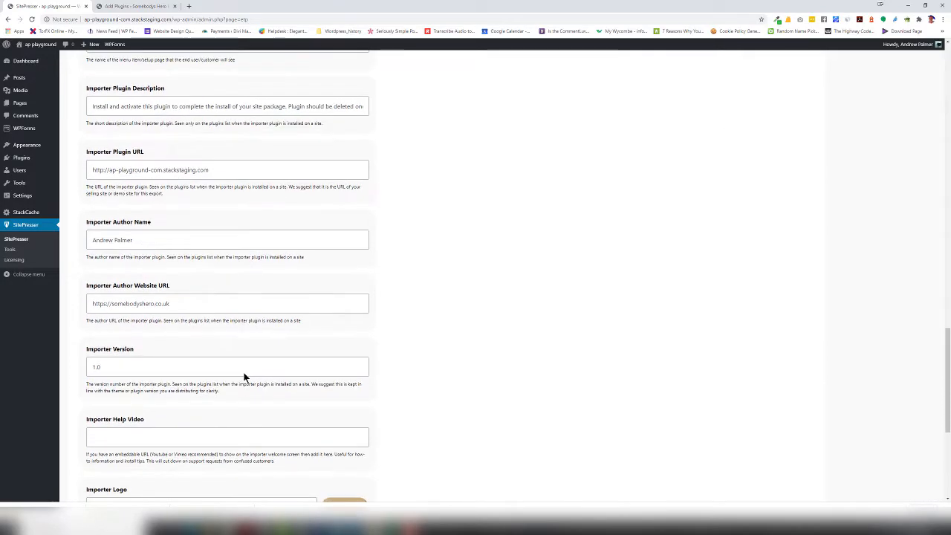
scroll(242, 375, "up", 3)
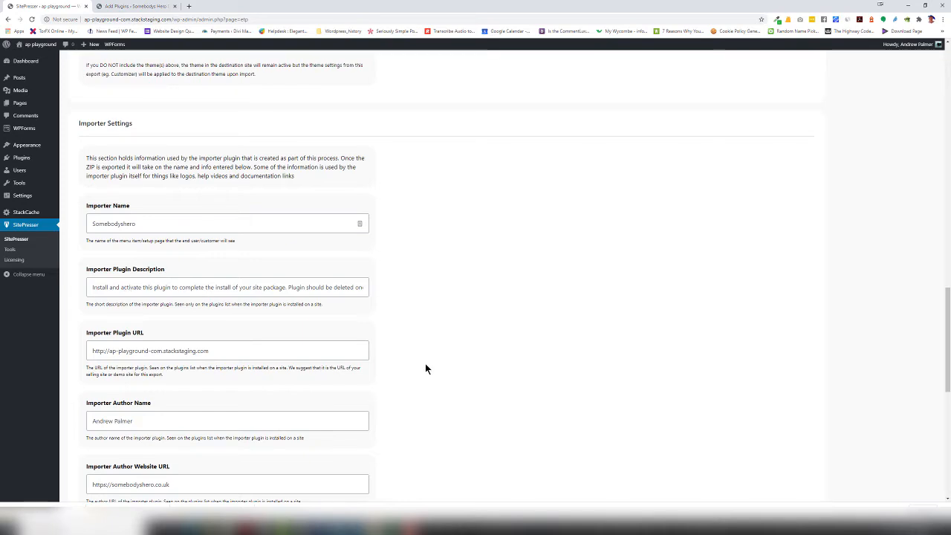
scroll(201, 297, "down", 2)
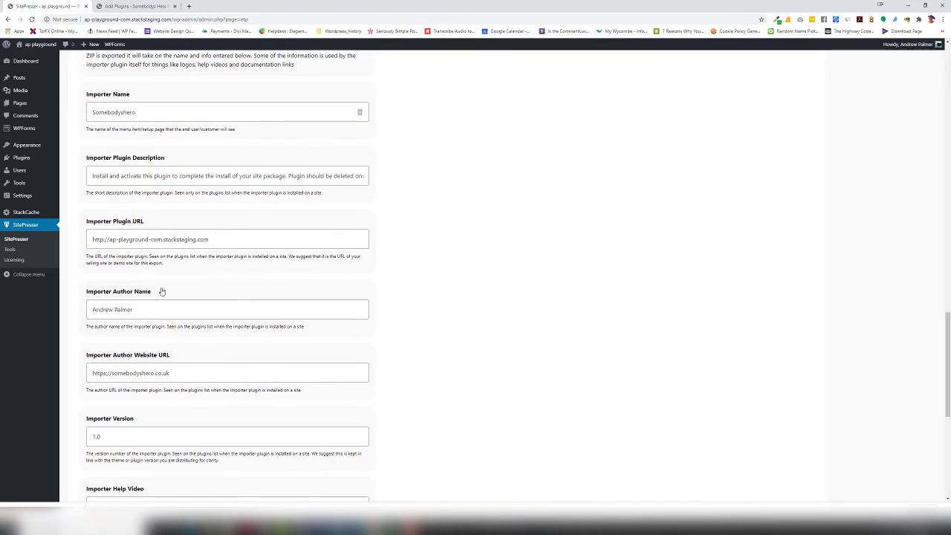
triple_click(214, 239)
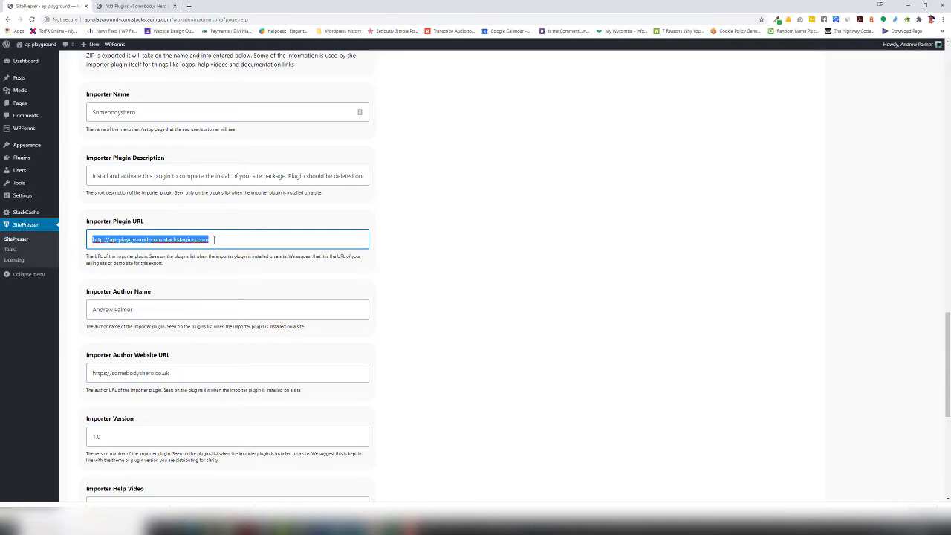
type("https")
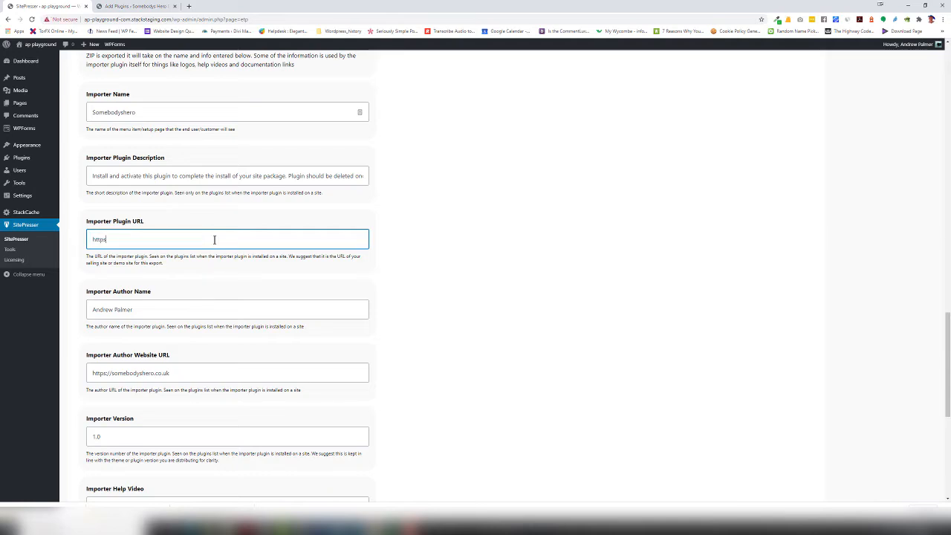
type("://somebodyshero.co.uk")
left_click(139, 308)
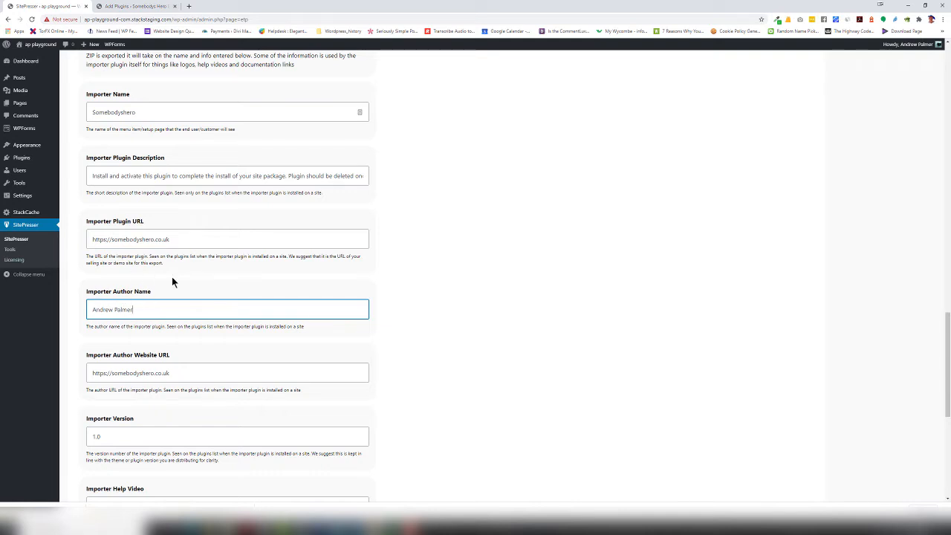
Step: Create the personalised installer plugin, leaving the help video, logo, documentation and support fields empty
scroll(156, 306, "down", 1)
scroll(201, 302, "down", 1)
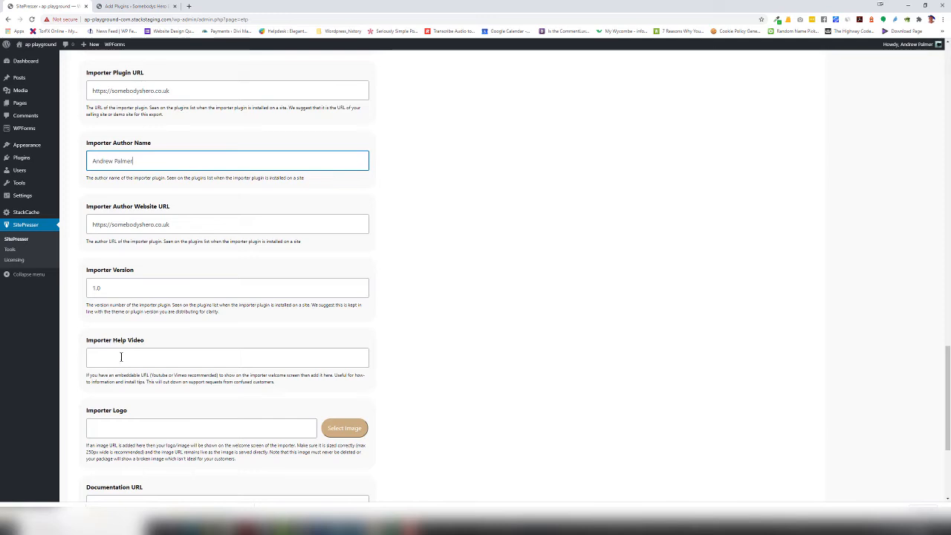
scroll(167, 341, "down", 2)
scroll(231, 353, "down", 2)
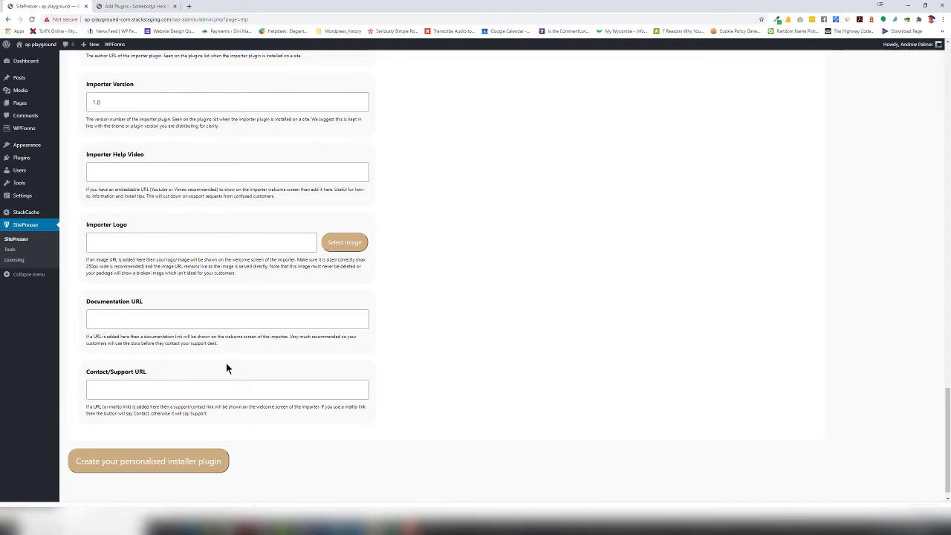
scroll(243, 360, "down", 1)
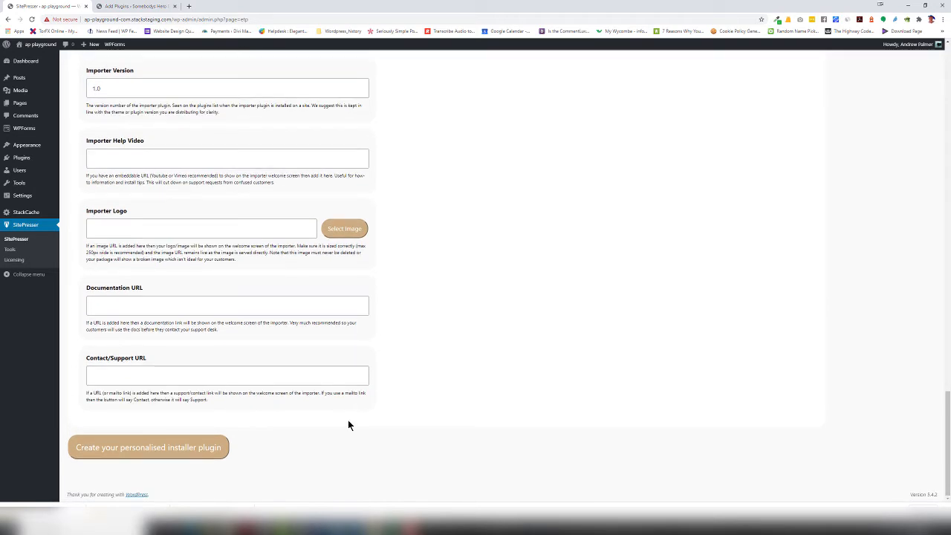
left_click(137, 450)
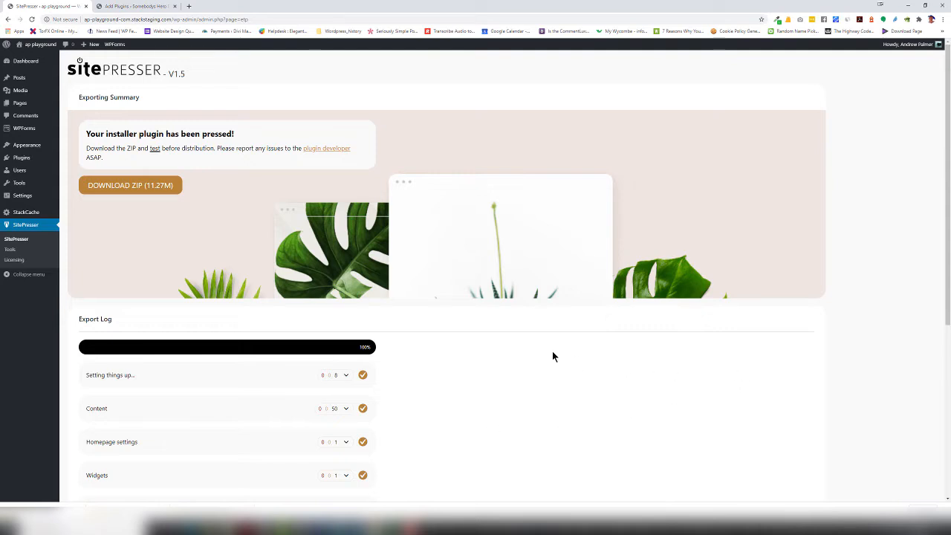
Step: Review the export log, and download the installer ZIP as somebodyshero (1) into the EMP_child_Themes folder
scroll(552, 356, "down", 4)
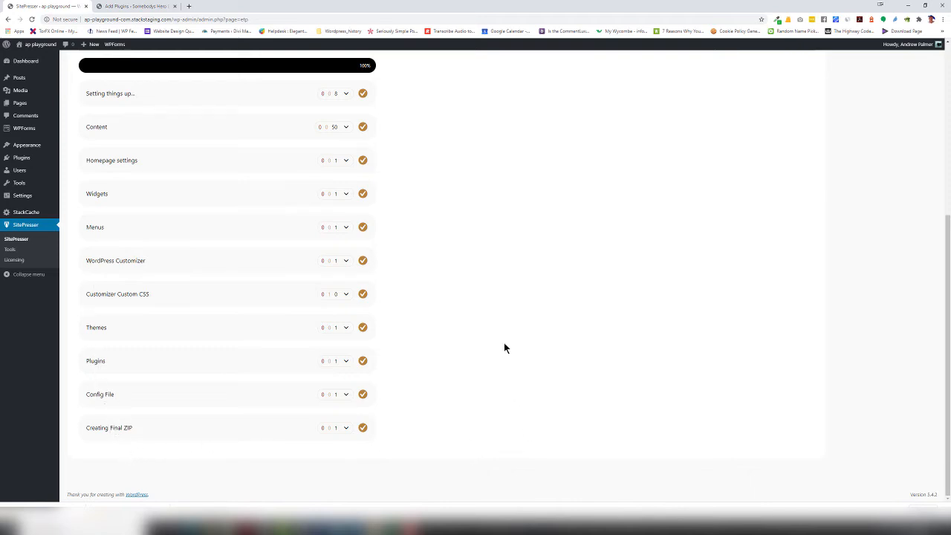
scroll(503, 346, "up", 4)
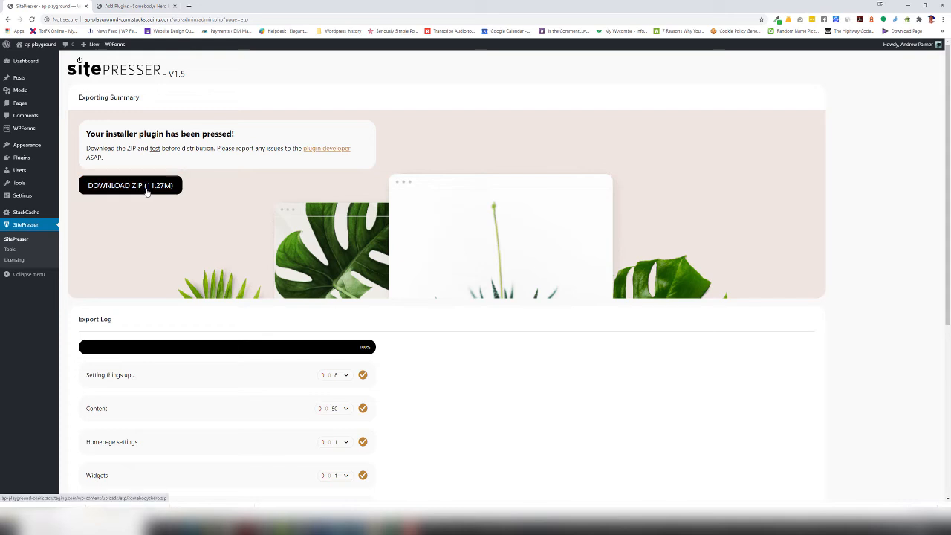
left_click(147, 186)
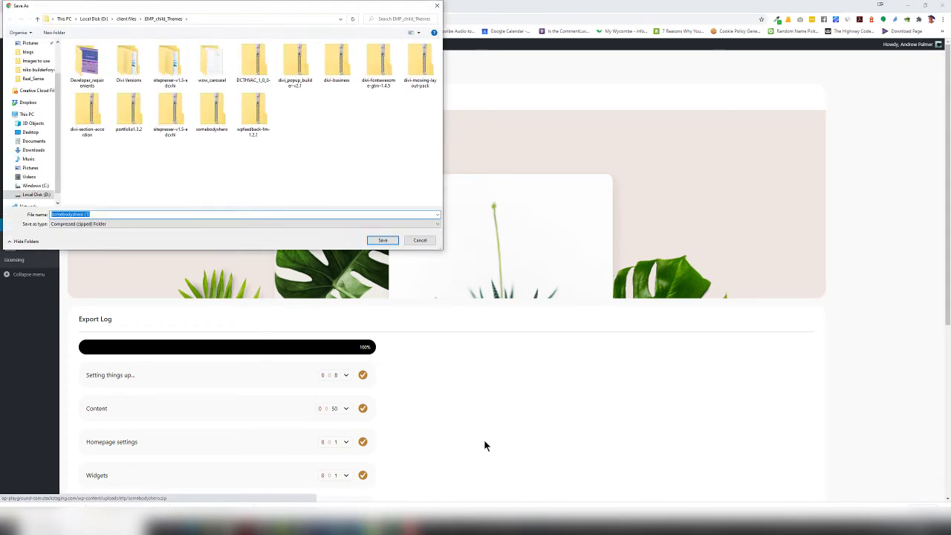
left_click(382, 241)
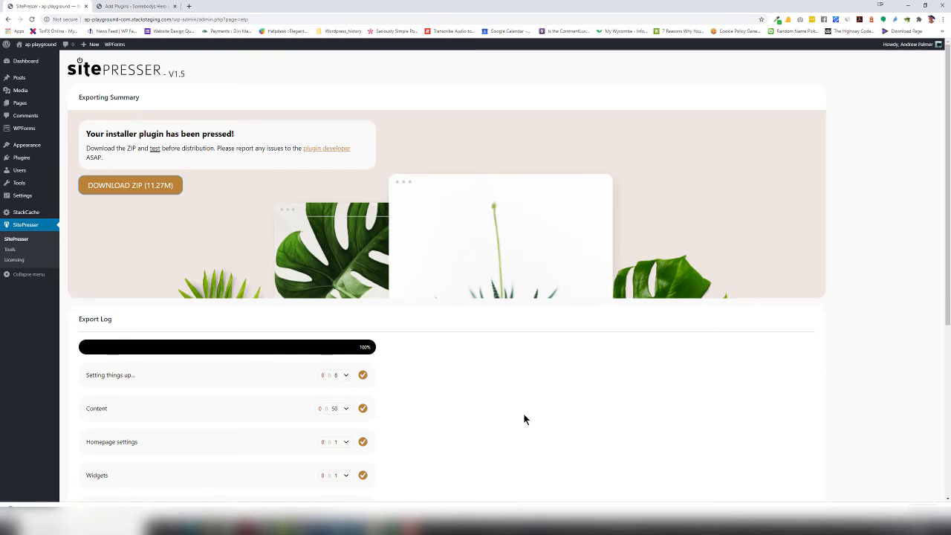
Step: Switch to the Somebodys Hero Example Sites admin and view that site's current front page
left_click(132, 6)
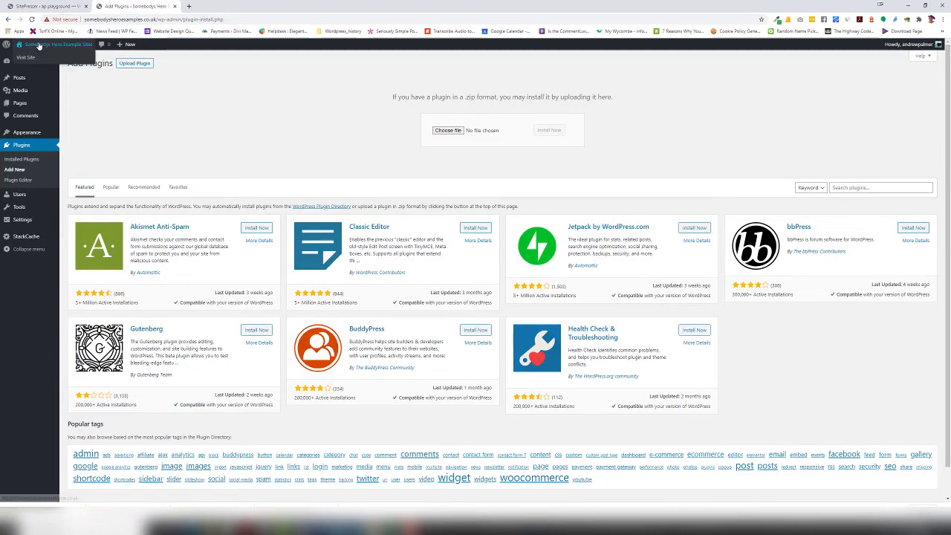
left_click(28, 57)
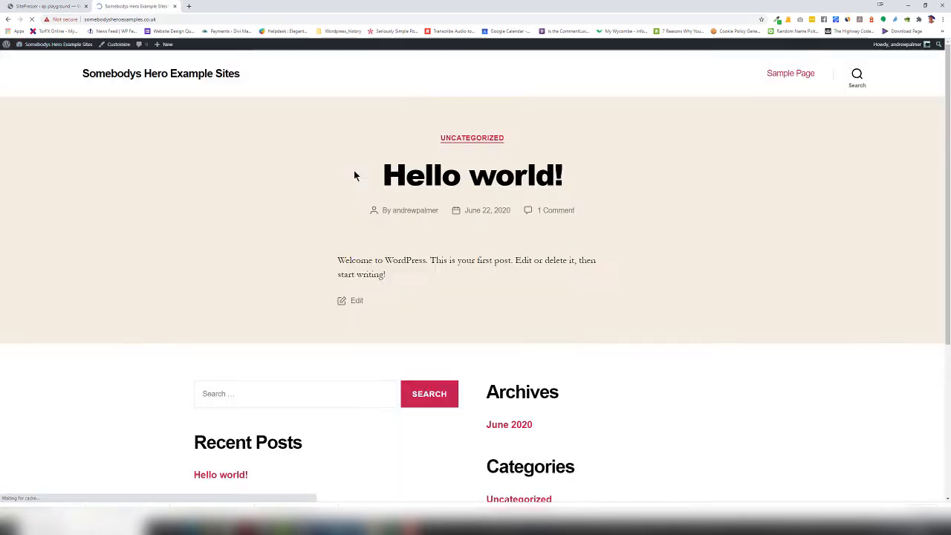
scroll(820, 328, "down", 3)
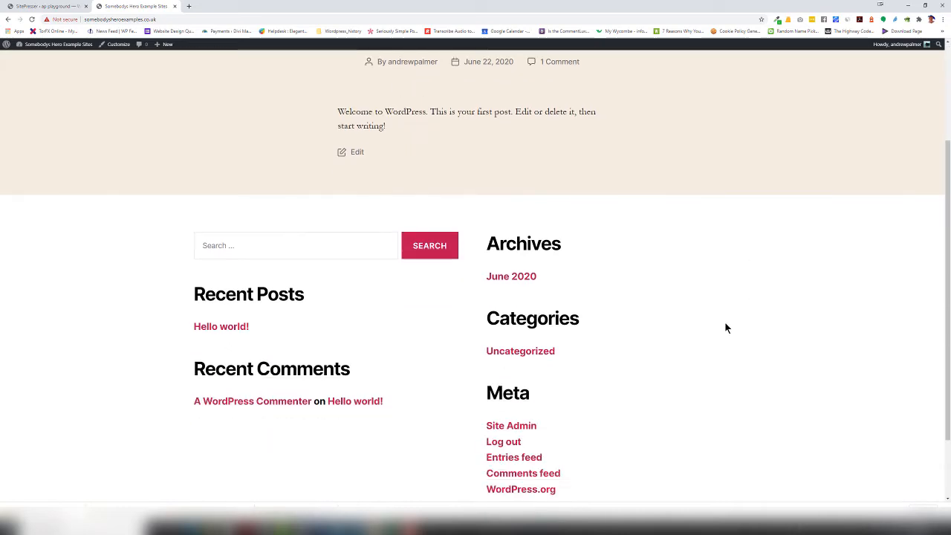
scroll(671, 333, "up", 3)
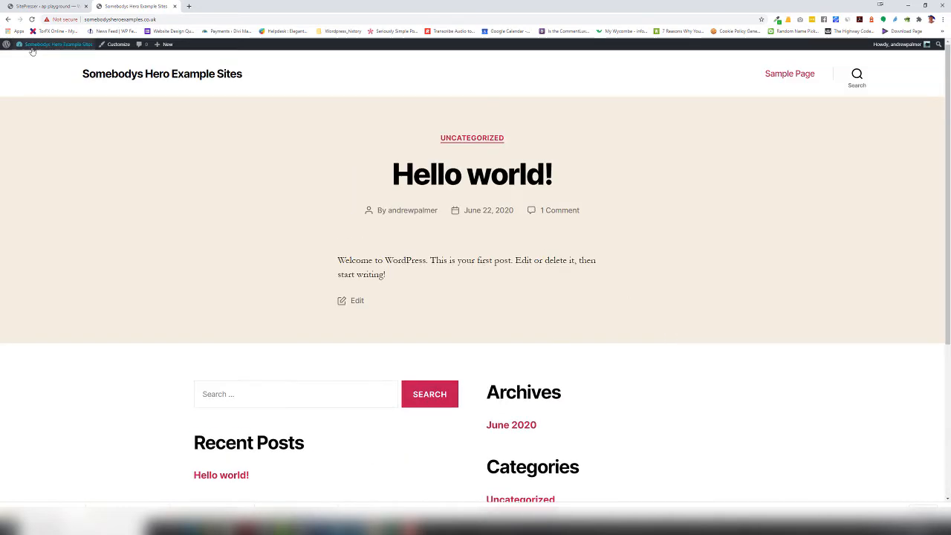
Step: Open the plugin upload form in the Somebodys Hero Example Sites admin
mouse_move(34, 46)
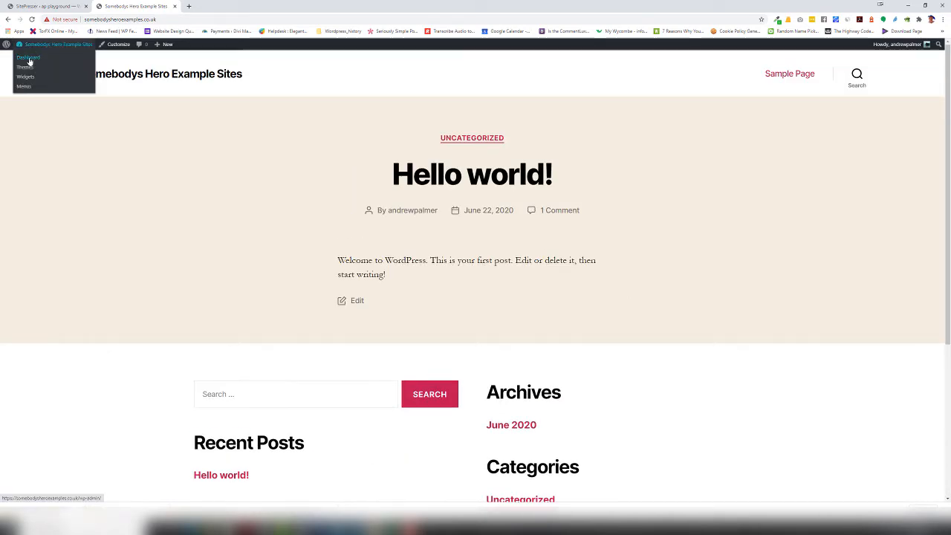
left_click(30, 58)
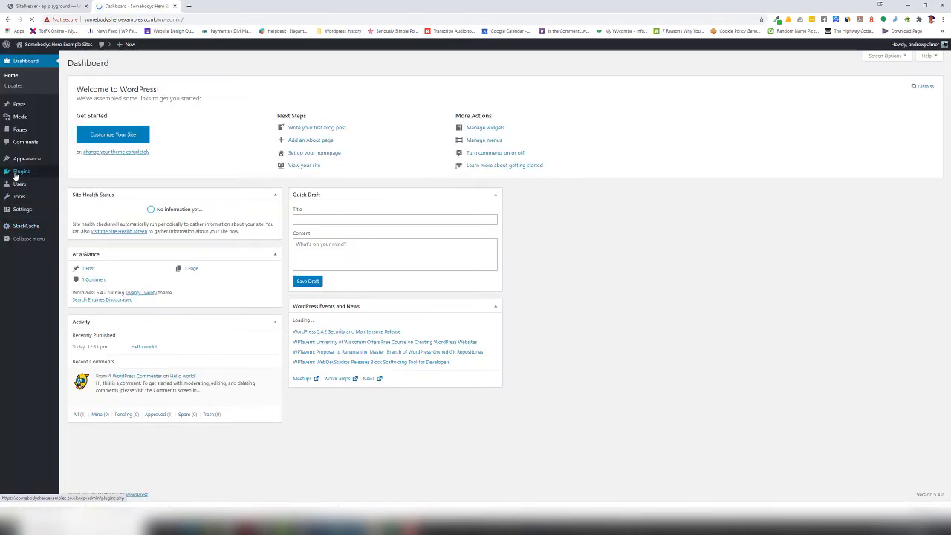
left_click(63, 172)
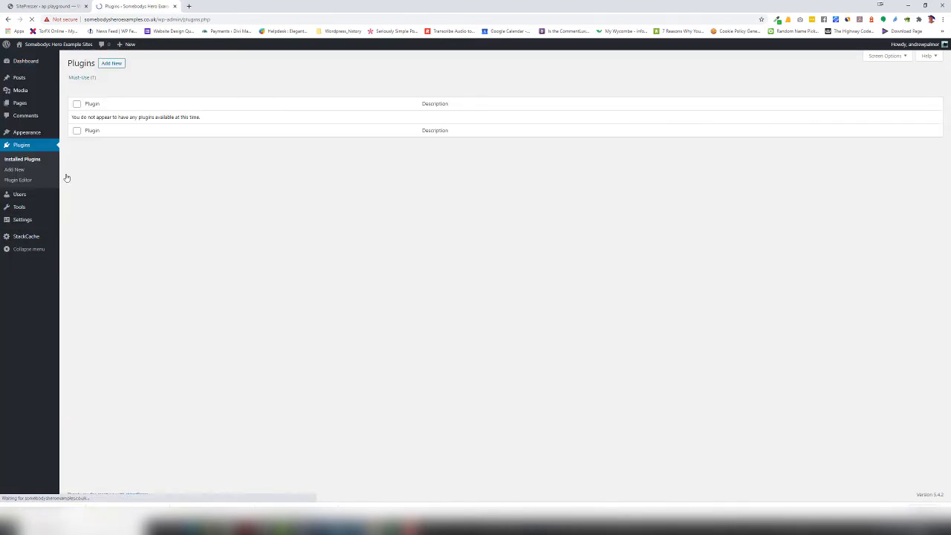
left_click(111, 64)
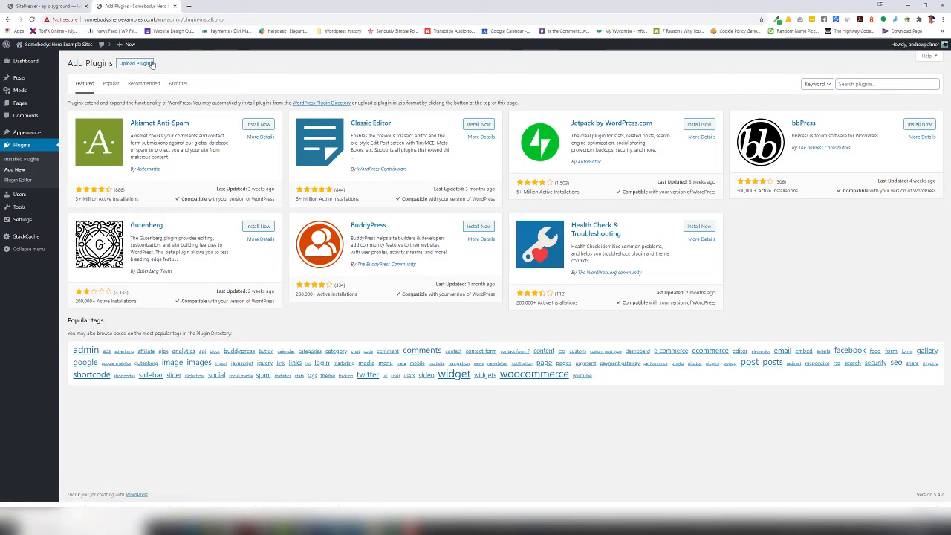
left_click(134, 63)
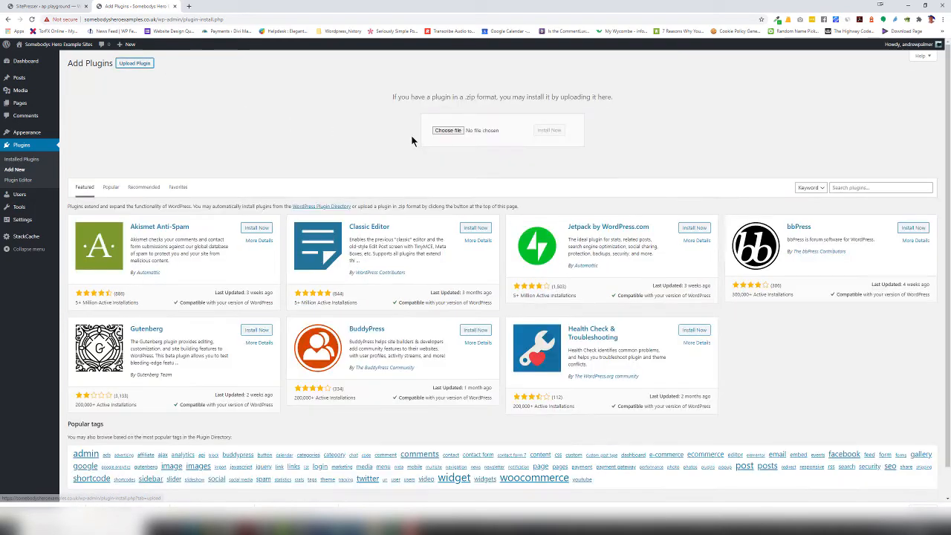
Step: Upload somebodyshero (1).zip from the EMP_child_Themes folder, then install and activate it as a plugin
left_click(446, 130)
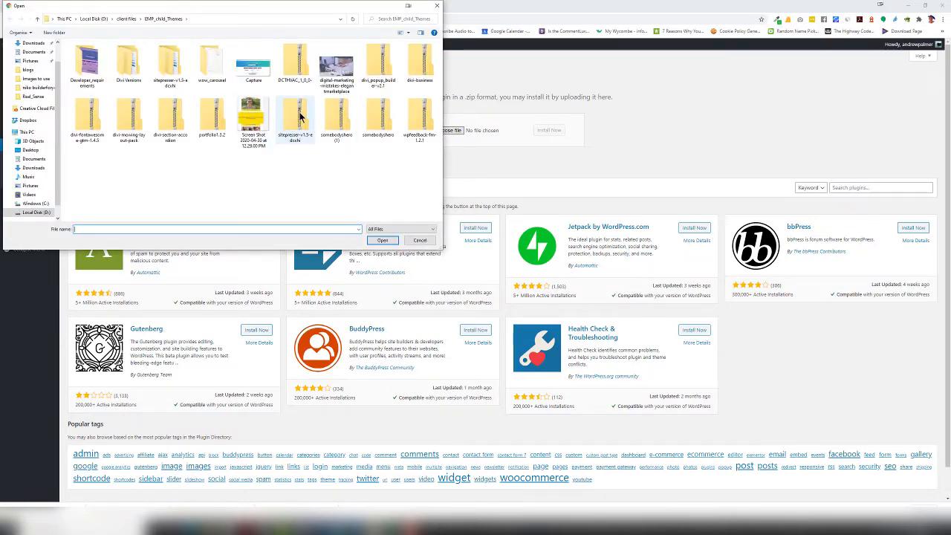
left_click(337, 117)
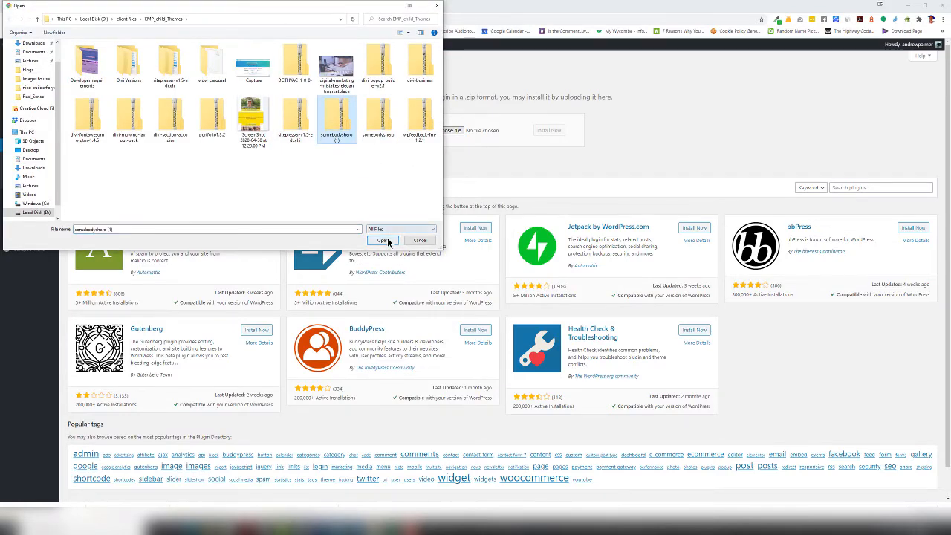
left_click(381, 241)
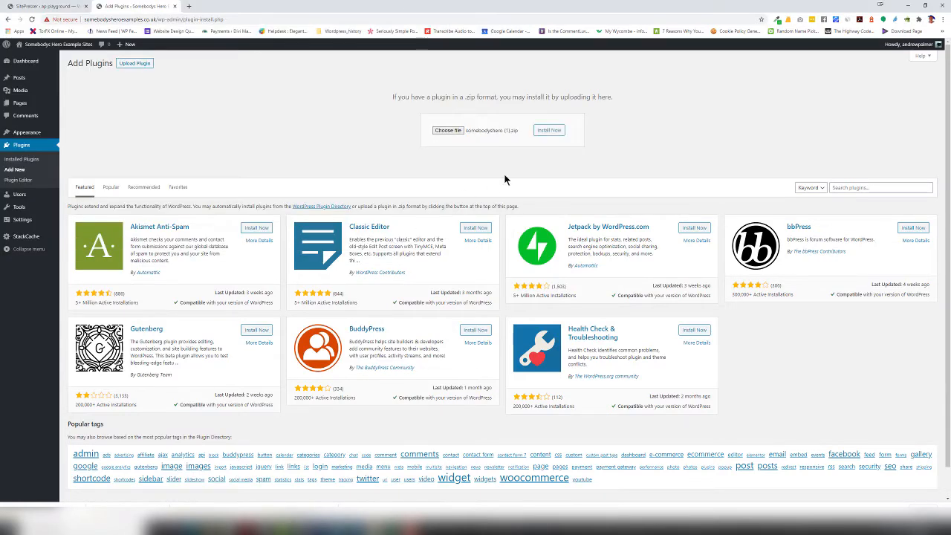
left_click(549, 131)
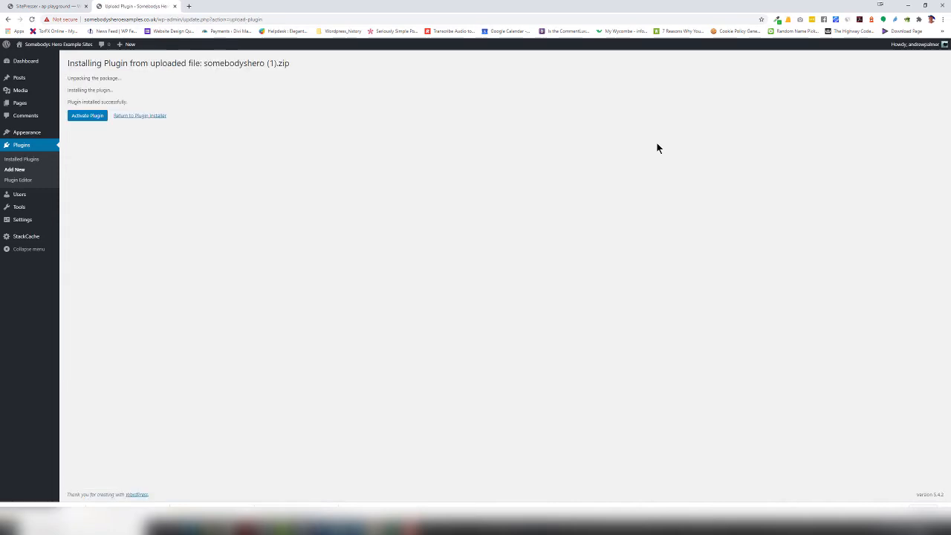
left_click(85, 117)
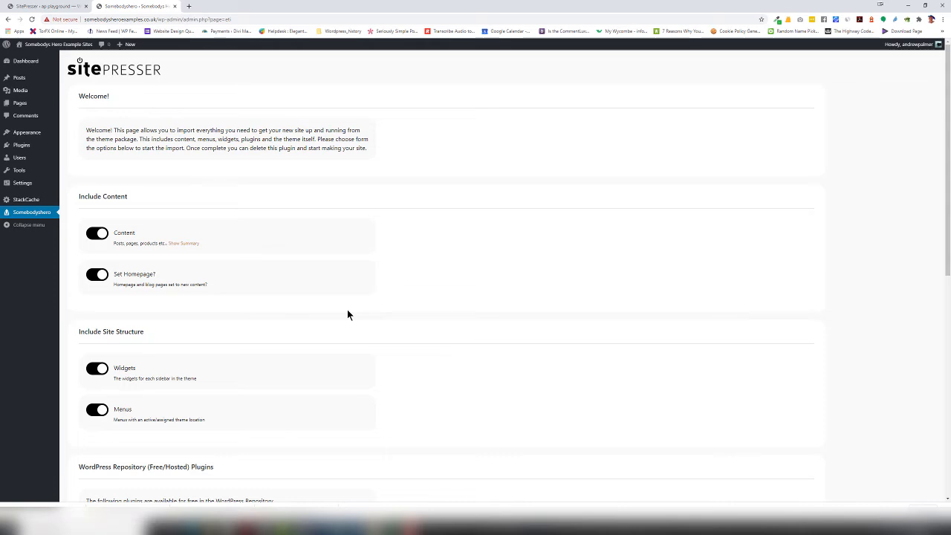
Step: Run the site import with all content, structure, plugin, Astra theme and Customizer options enabled, and review the import progress log
scroll(286, 279, "down", 5)
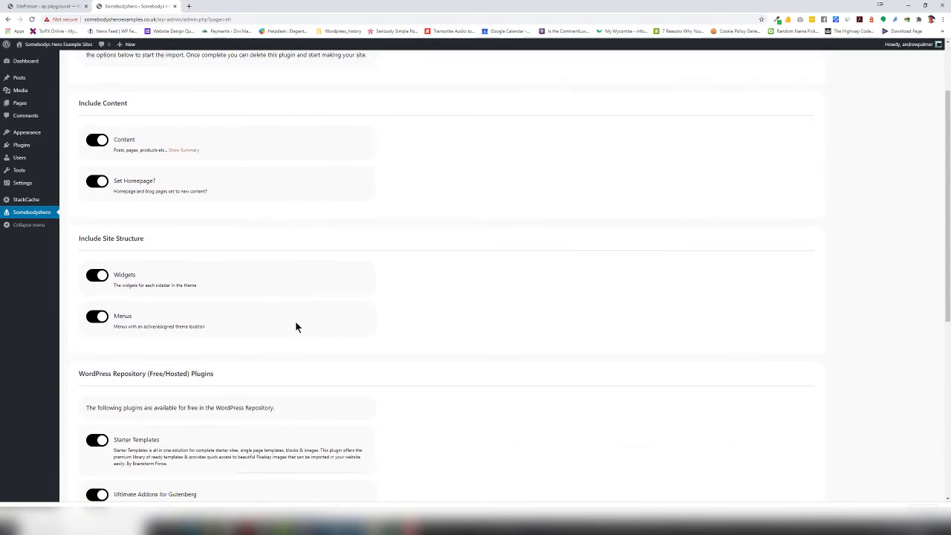
scroll(285, 311, "up", 5)
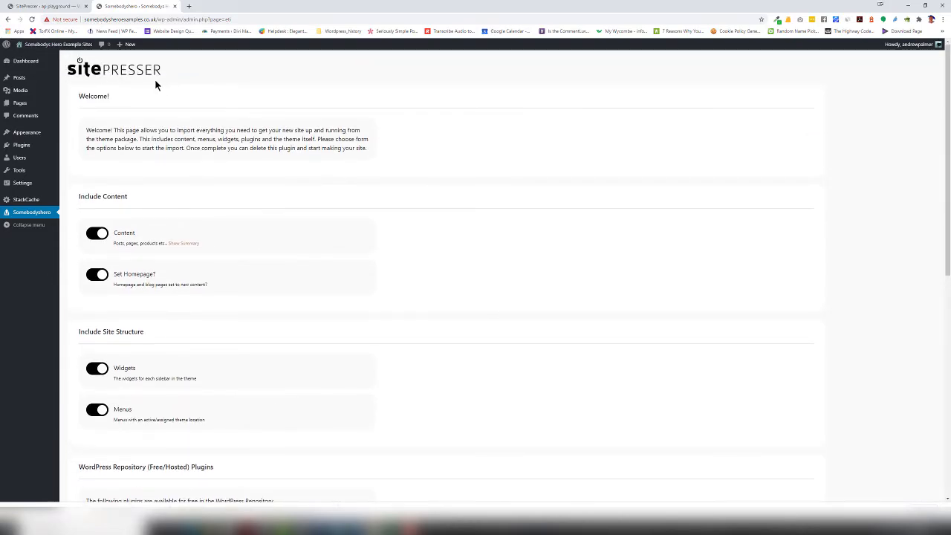
scroll(245, 297, "down", 6)
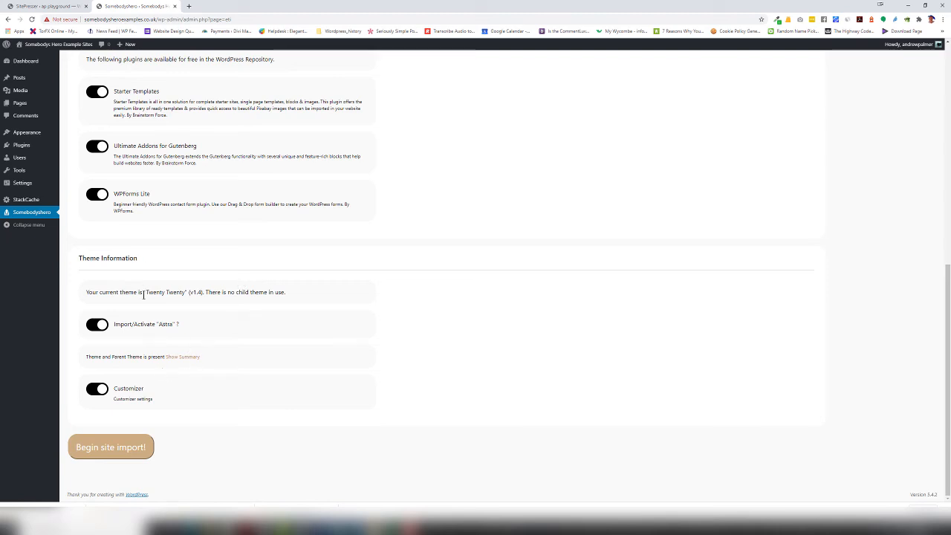
left_click(117, 450)
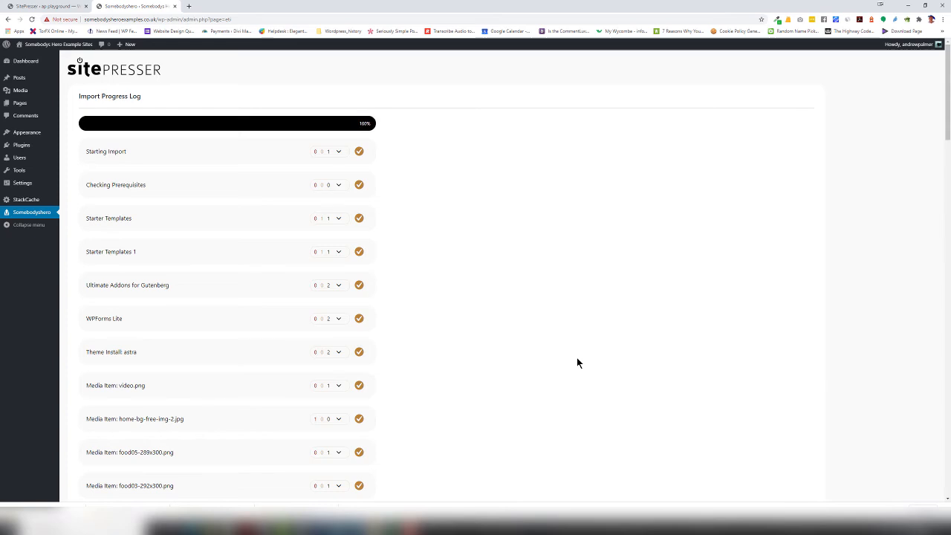
scroll(564, 357, "down", 15)
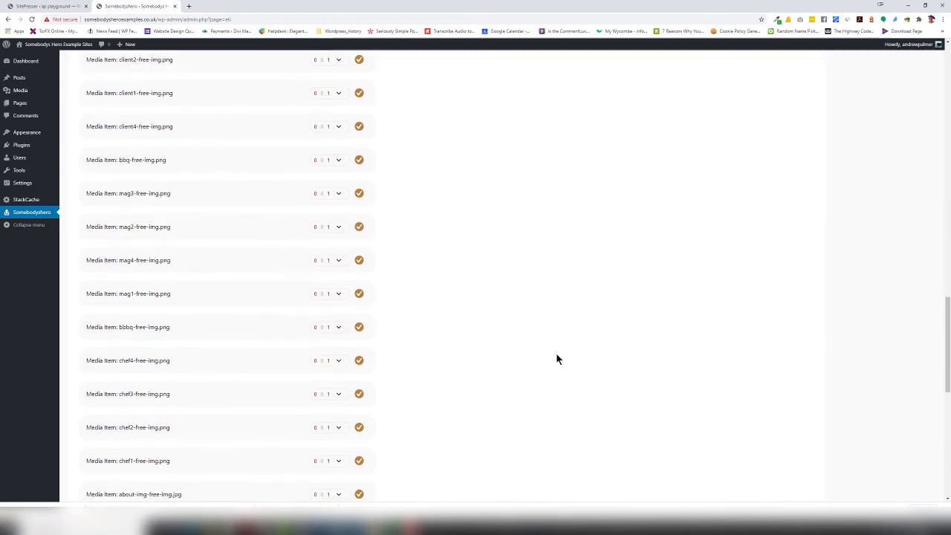
scroll(558, 359, "down", 5)
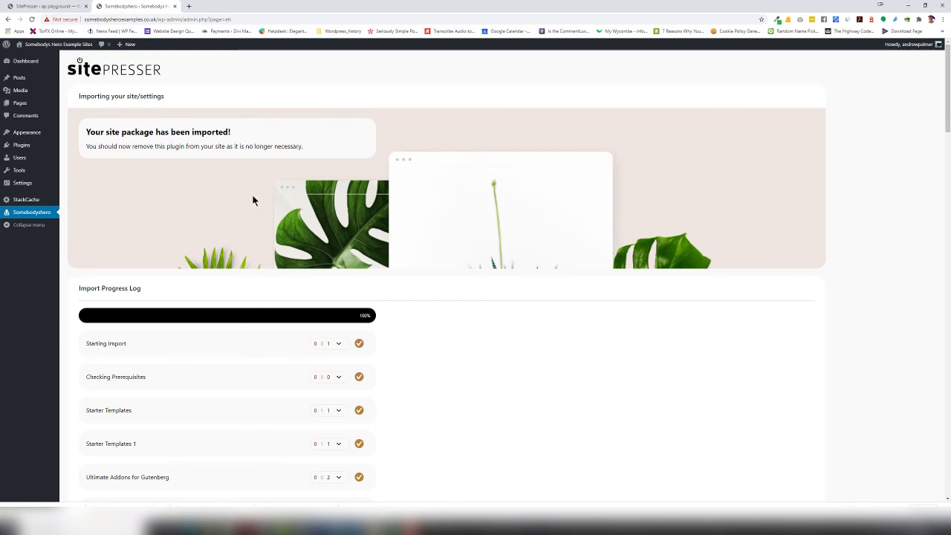
Step: Deactivate the Somebodyshero installer plugin and delete it together with its data
mouse_move(21, 147)
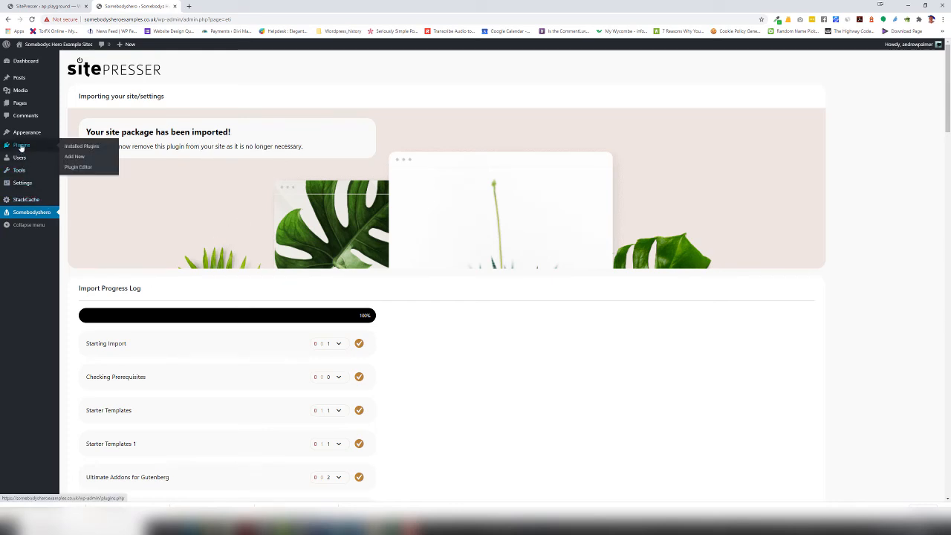
left_click(79, 147)
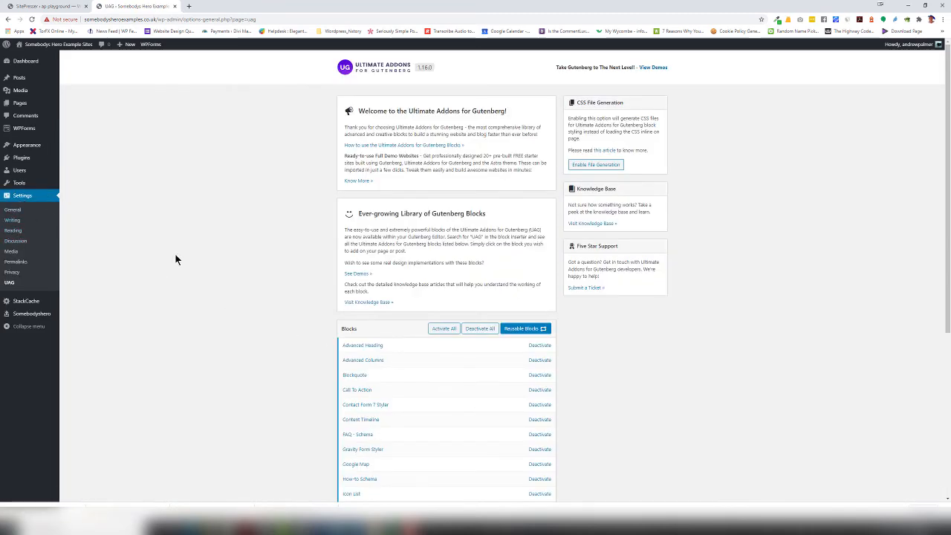
mouse_move(35, 160)
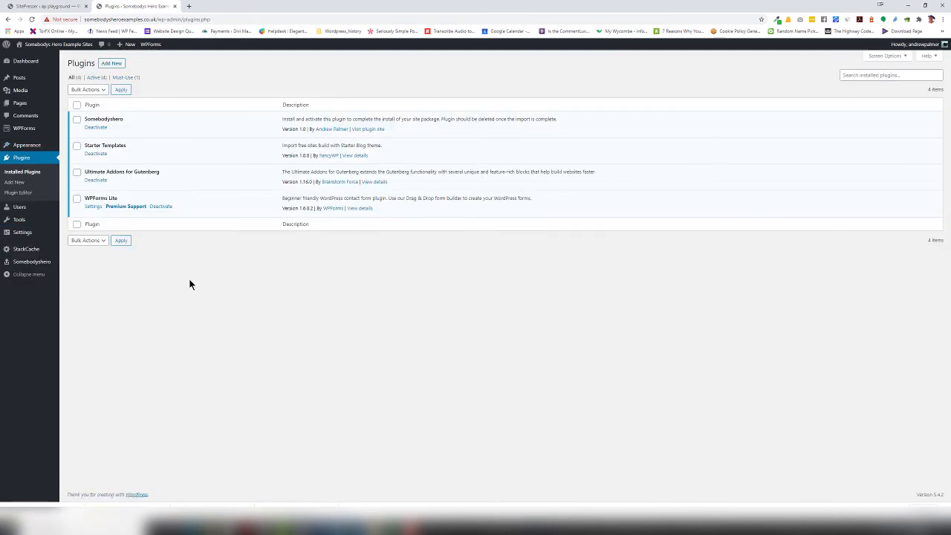
left_click(96, 127)
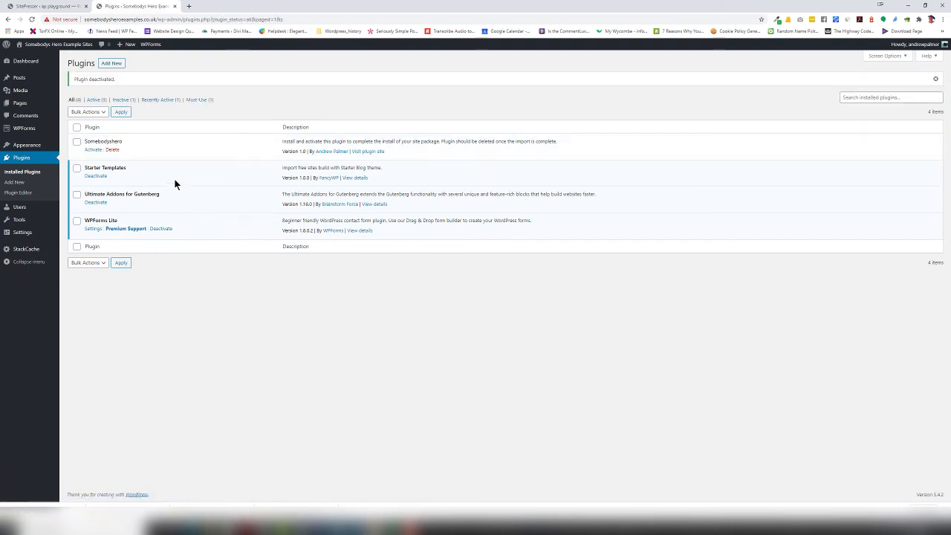
left_click(111, 149)
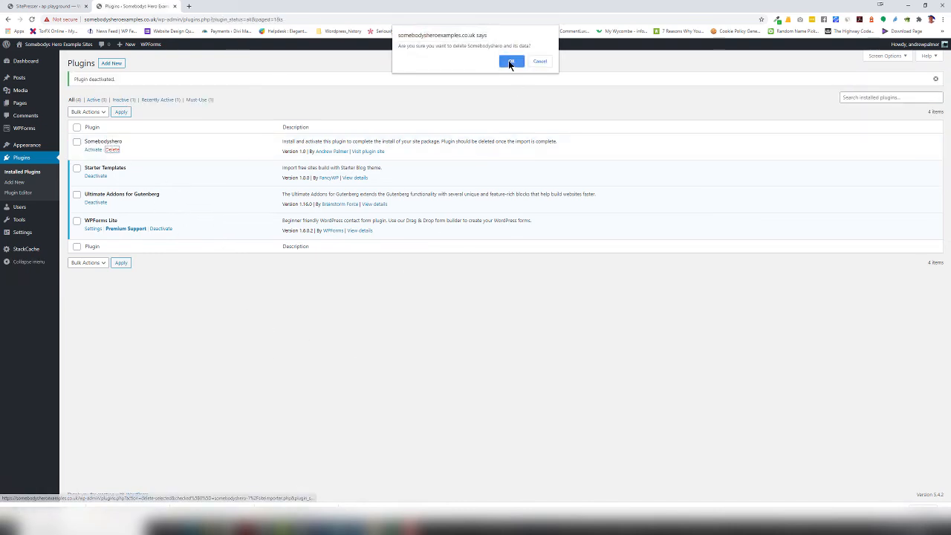
left_click(511, 59)
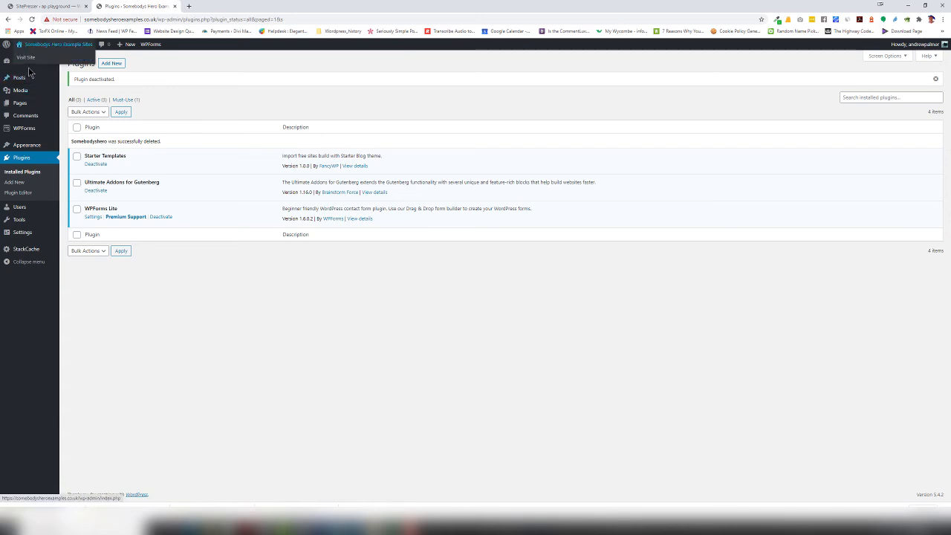
Step: View the site's imported front page and examine its sections down to the footer
left_click(26, 57)
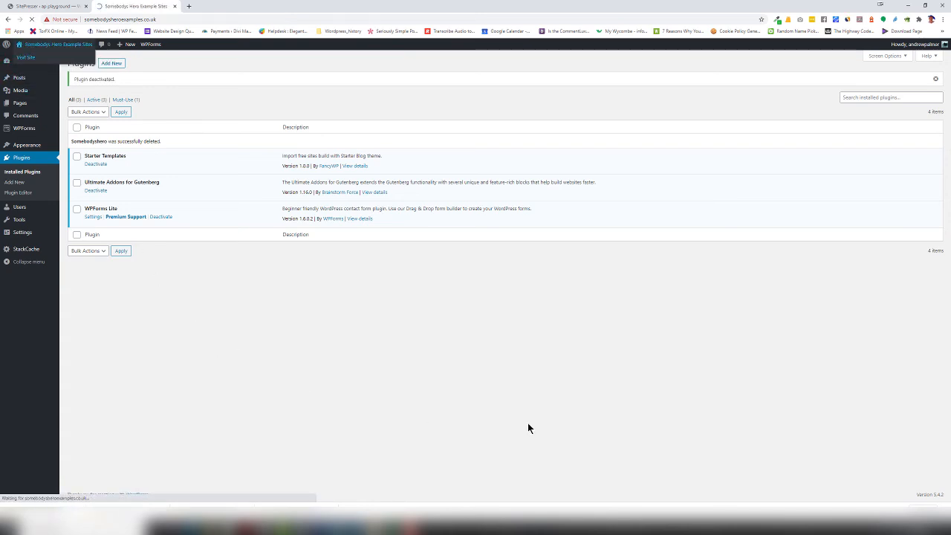
scroll(631, 390, "down", 3)
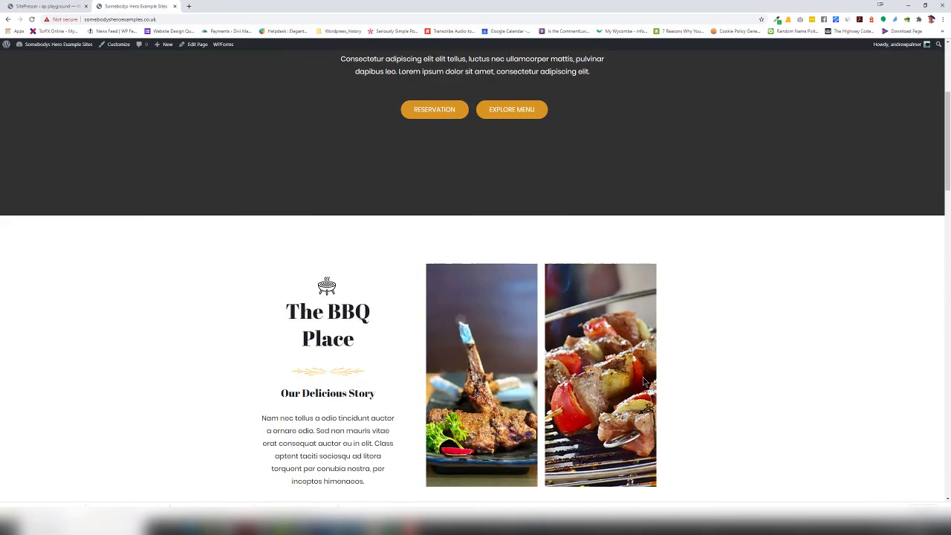
scroll(643, 381, "down", 15)
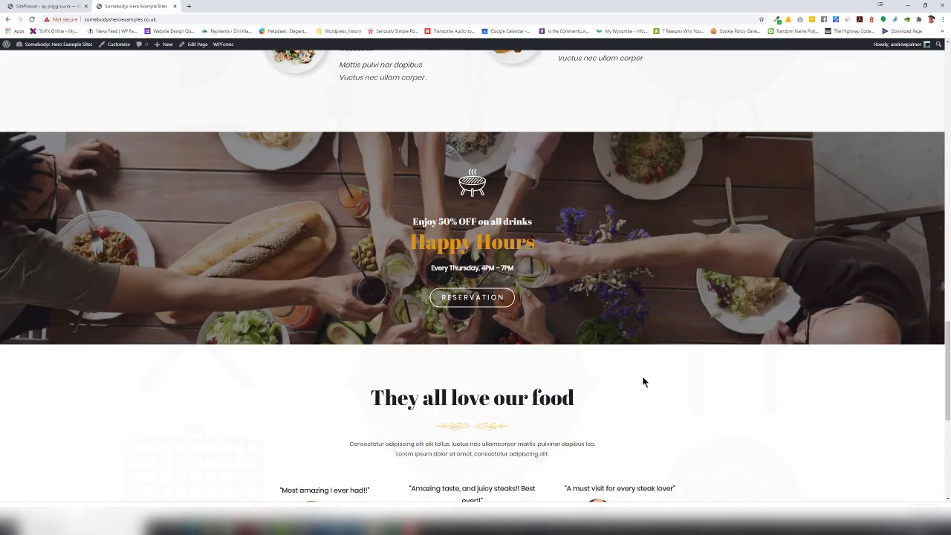
scroll(643, 381, "down", 5)
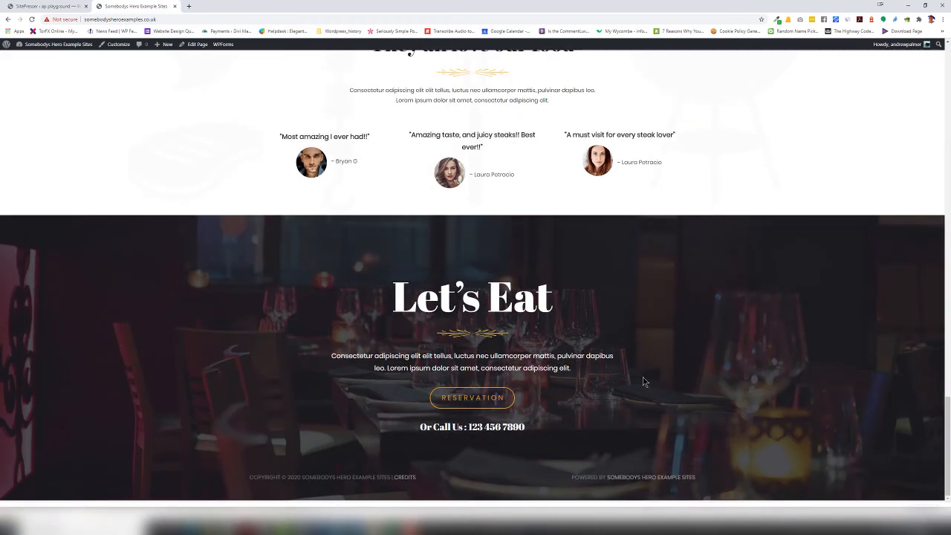
scroll(643, 381, "up", 20)
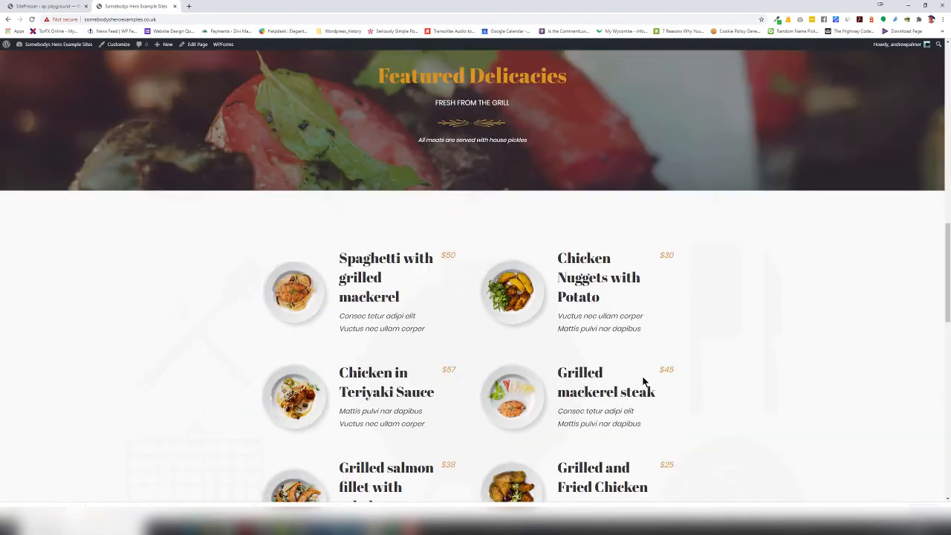
scroll(643, 380, "up", 5)
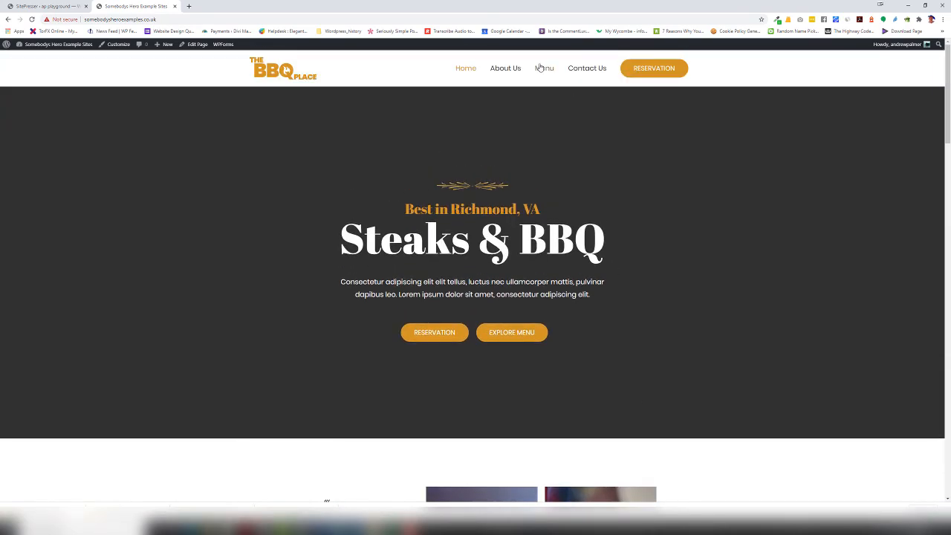
Step: Examine the imported Menu page through to its footer, and return to the home page
left_click(542, 67)
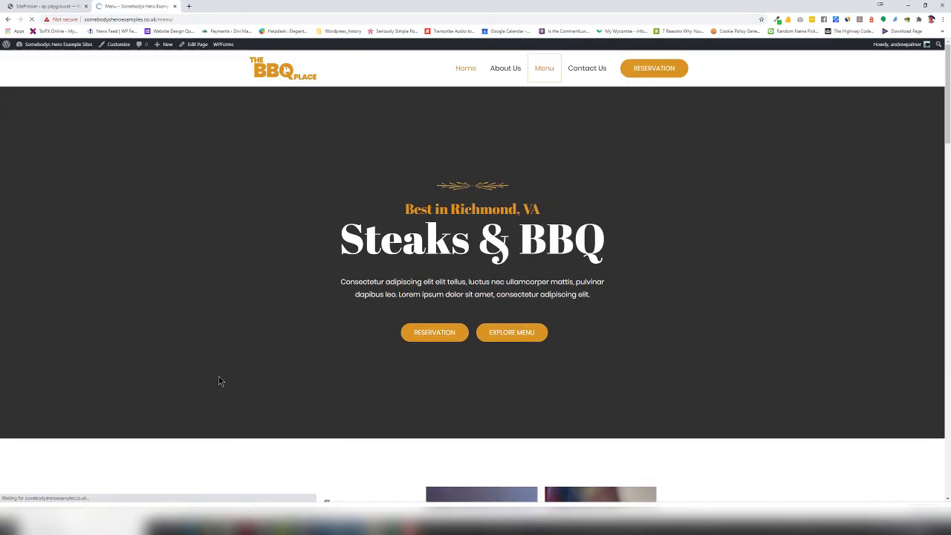
scroll(300, 379, "down", 2)
scroll(301, 379, "down", 10)
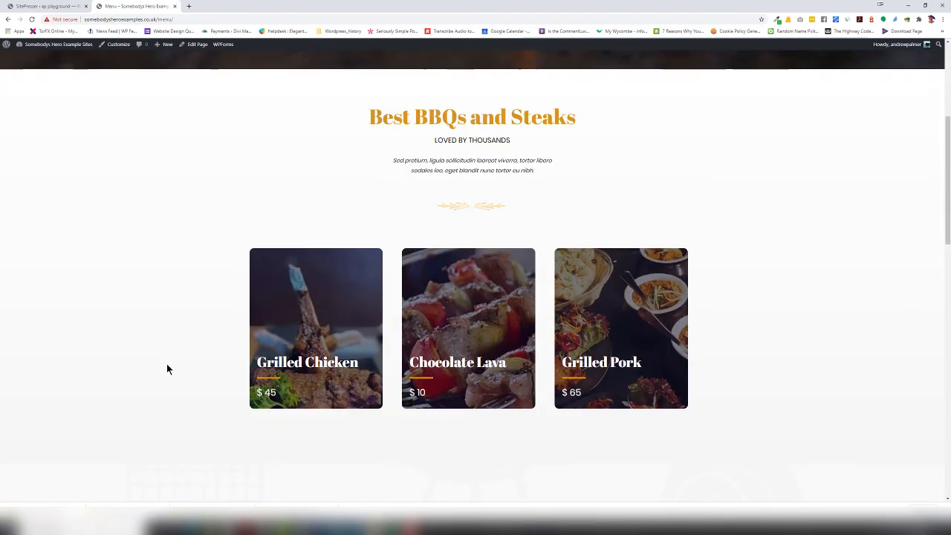
scroll(202, 361, "down", 4)
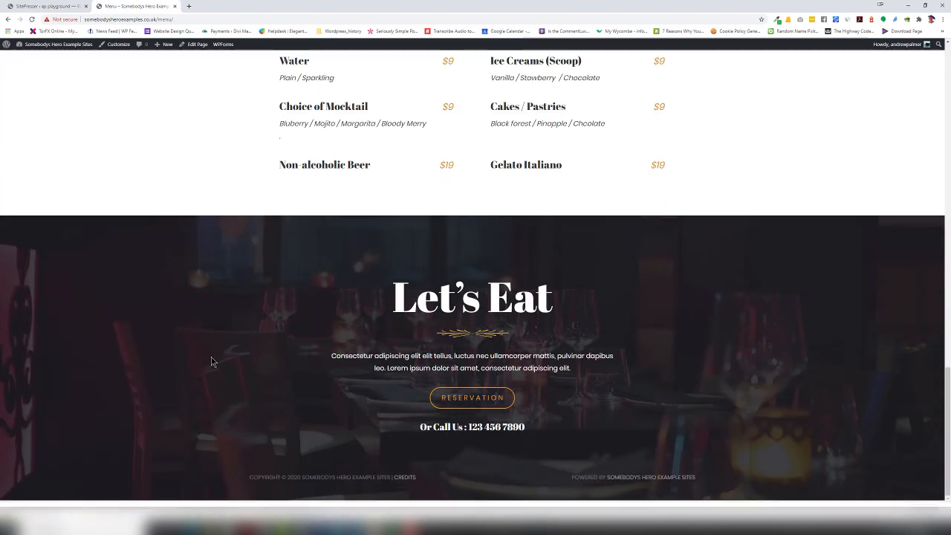
scroll(211, 361, "up", 14)
scroll(211, 357, "up", 1)
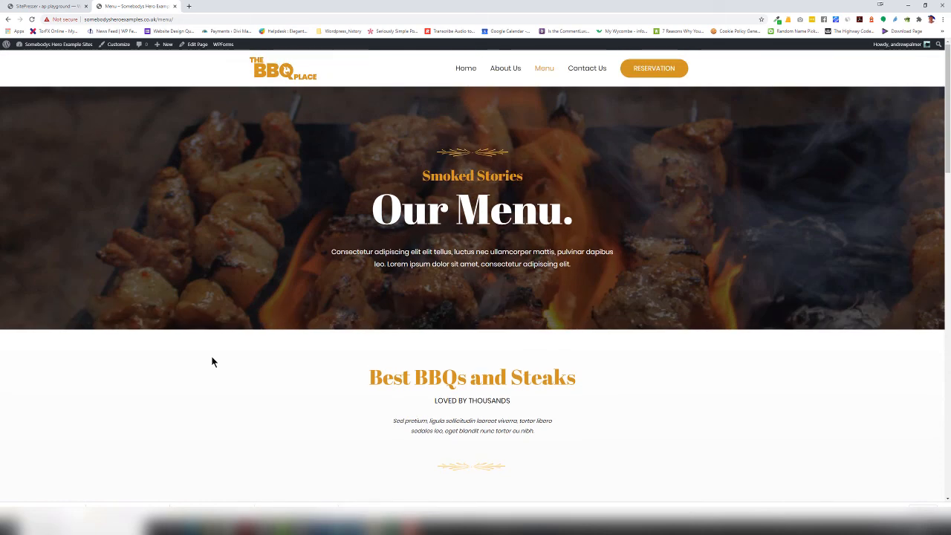
left_click(266, 65)
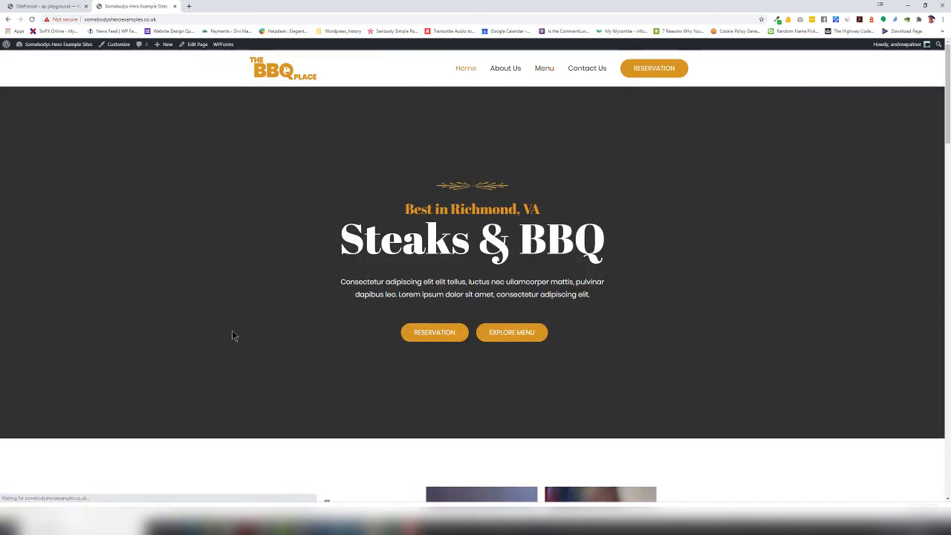